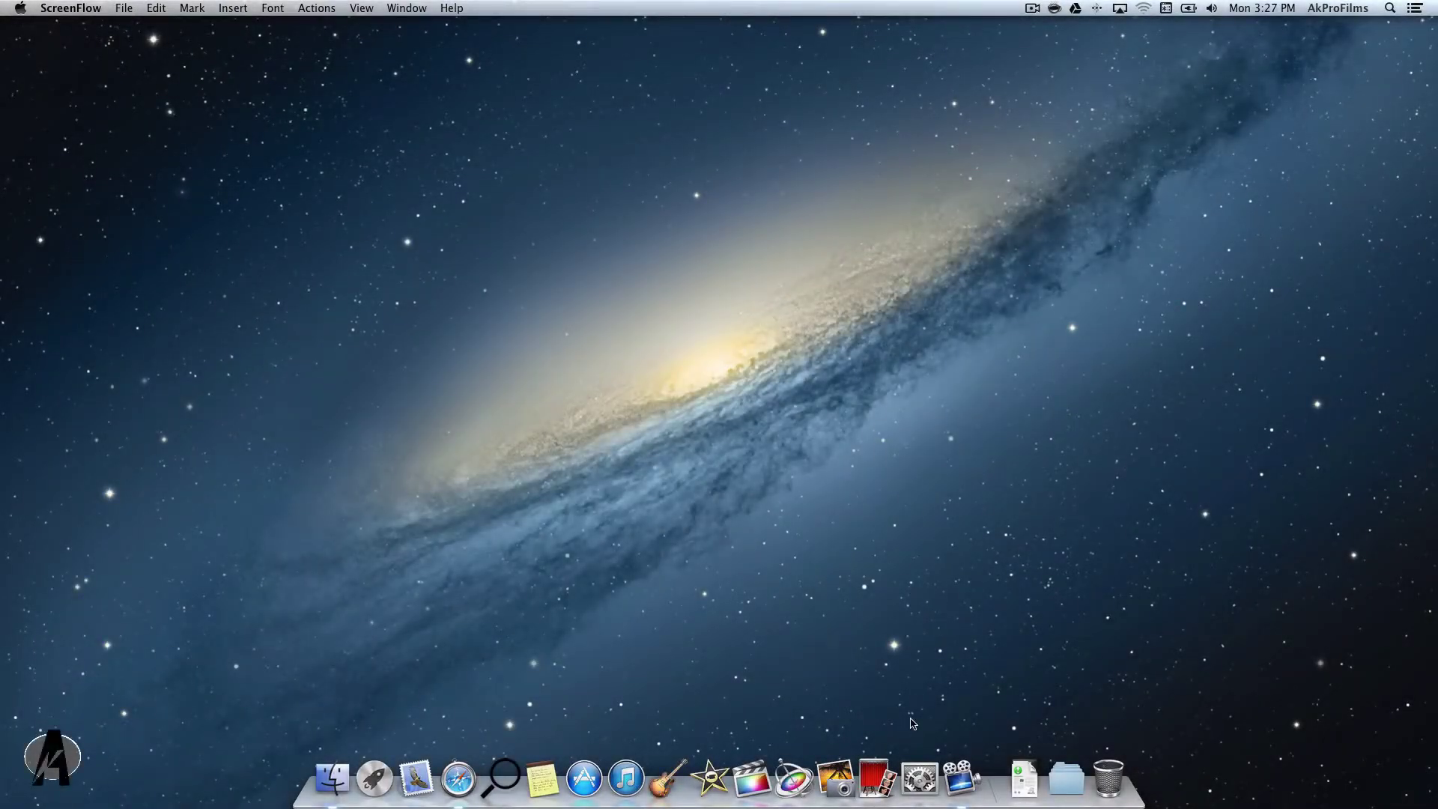
Launch System Preferences from the Dock and go to the Sound pane
click(921, 782)
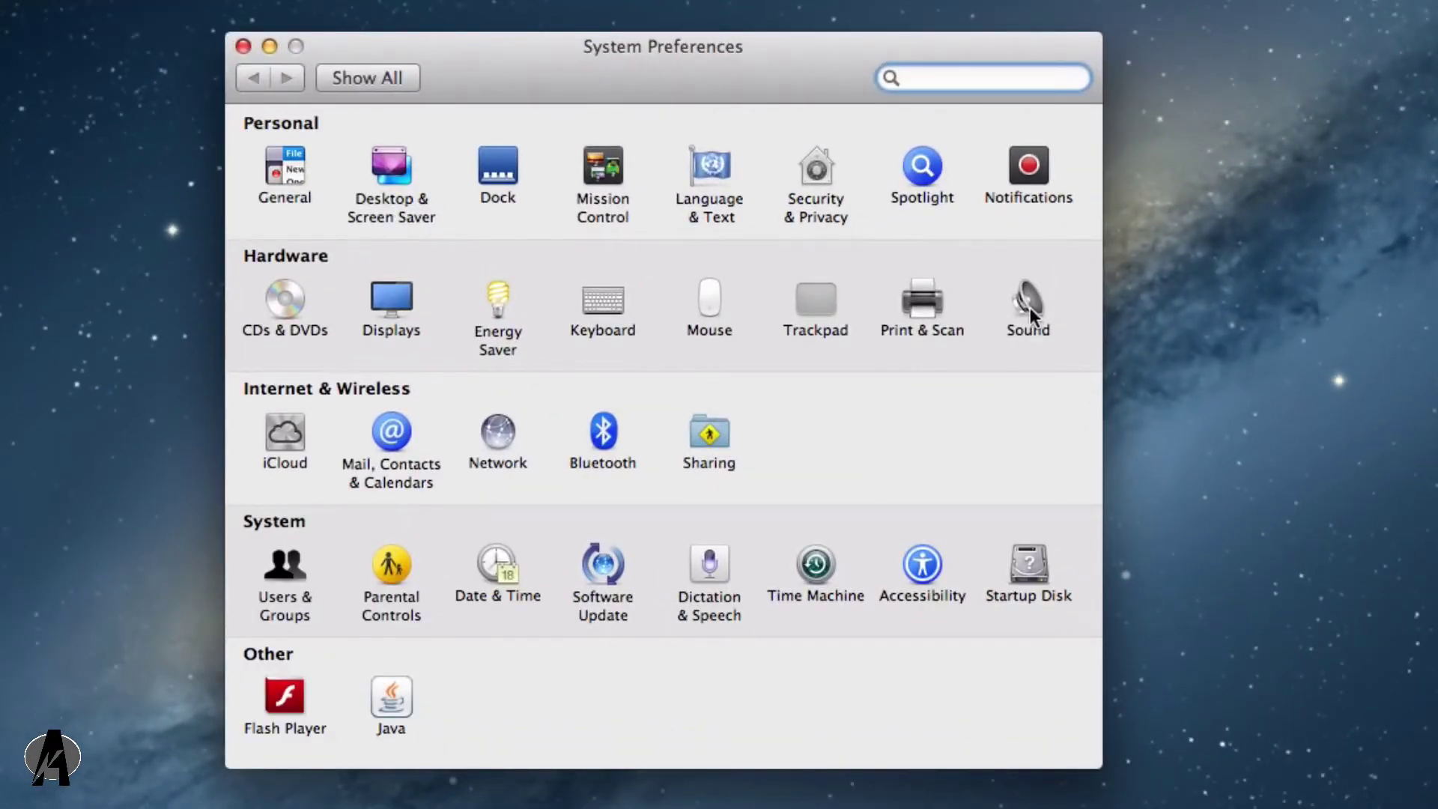
click(1025, 299)
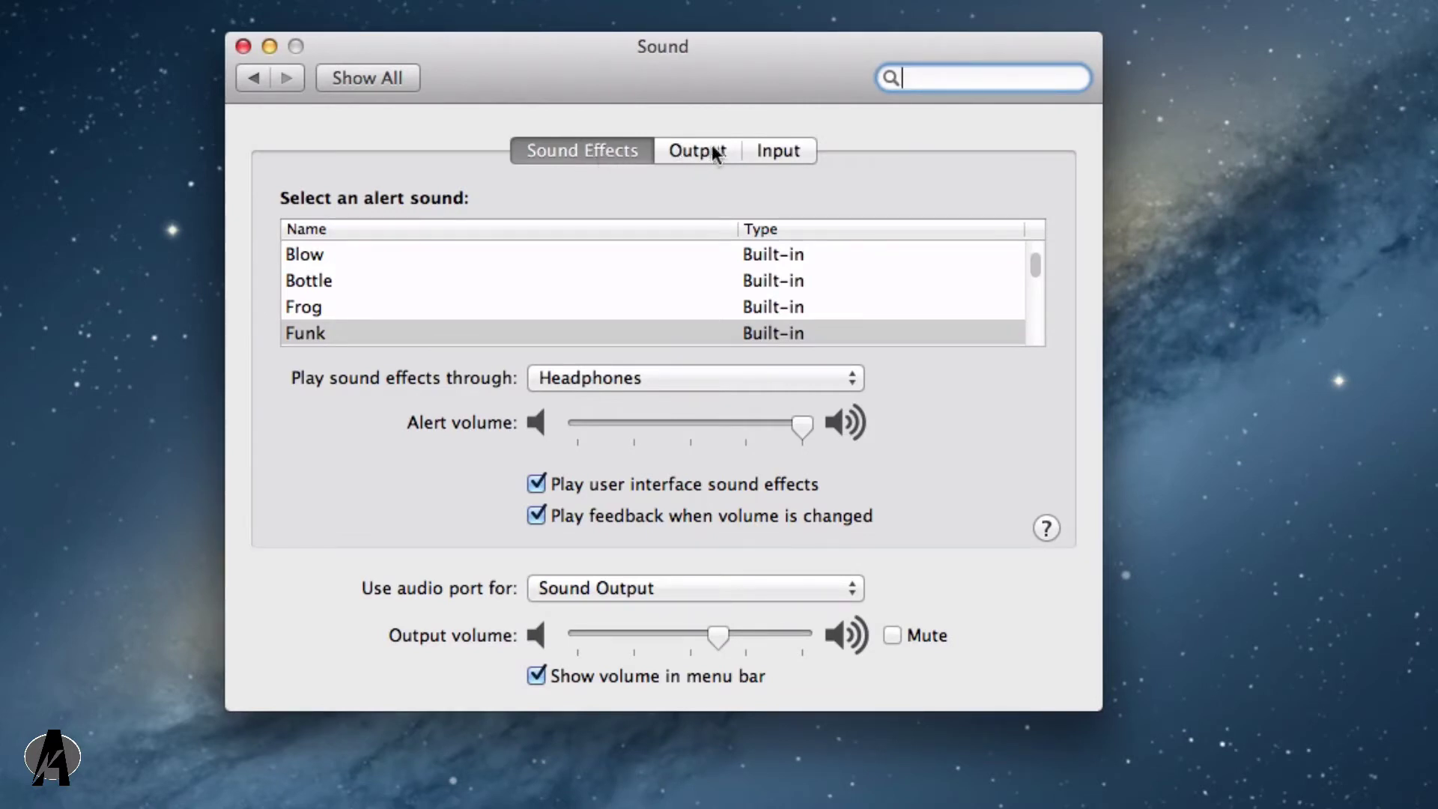
Show the Sound Input settings and nudge the Yeti Stereo Microphone's input volume slider
click(784, 149)
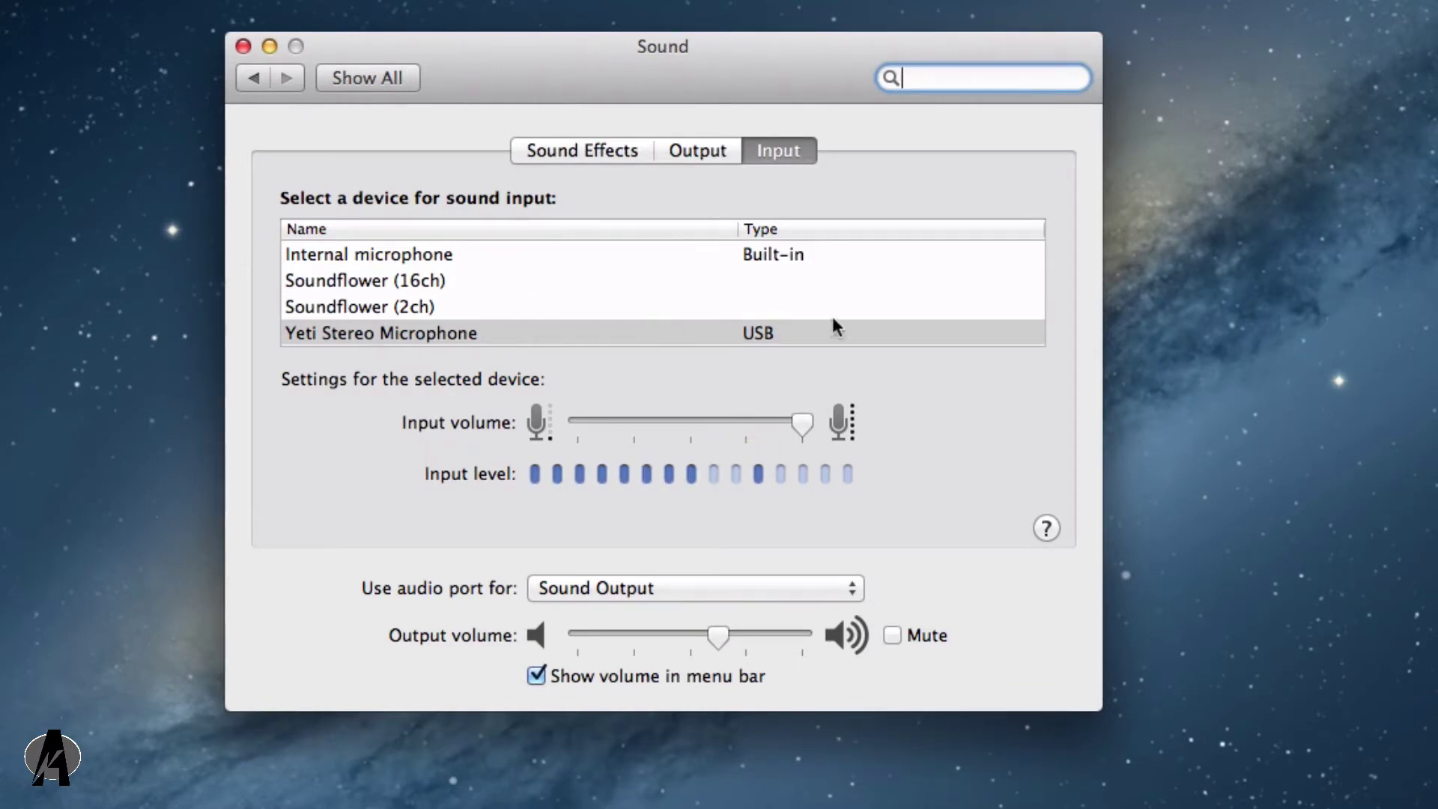
mouse_move(806, 423)
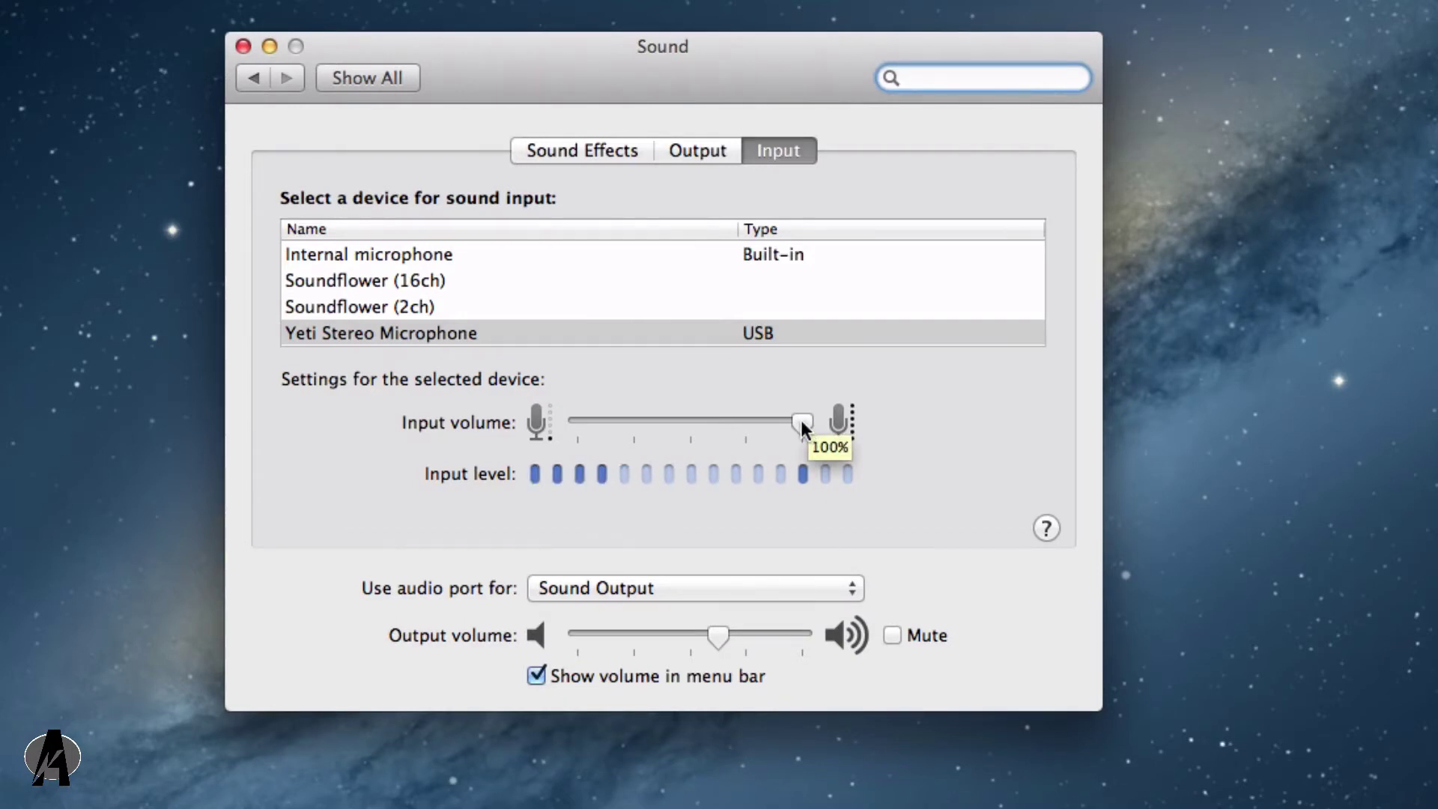
mouse_move(801, 422)
mouse_down()
mouse_move(725, 432)
mouse_move(808, 421)
mouse_up()
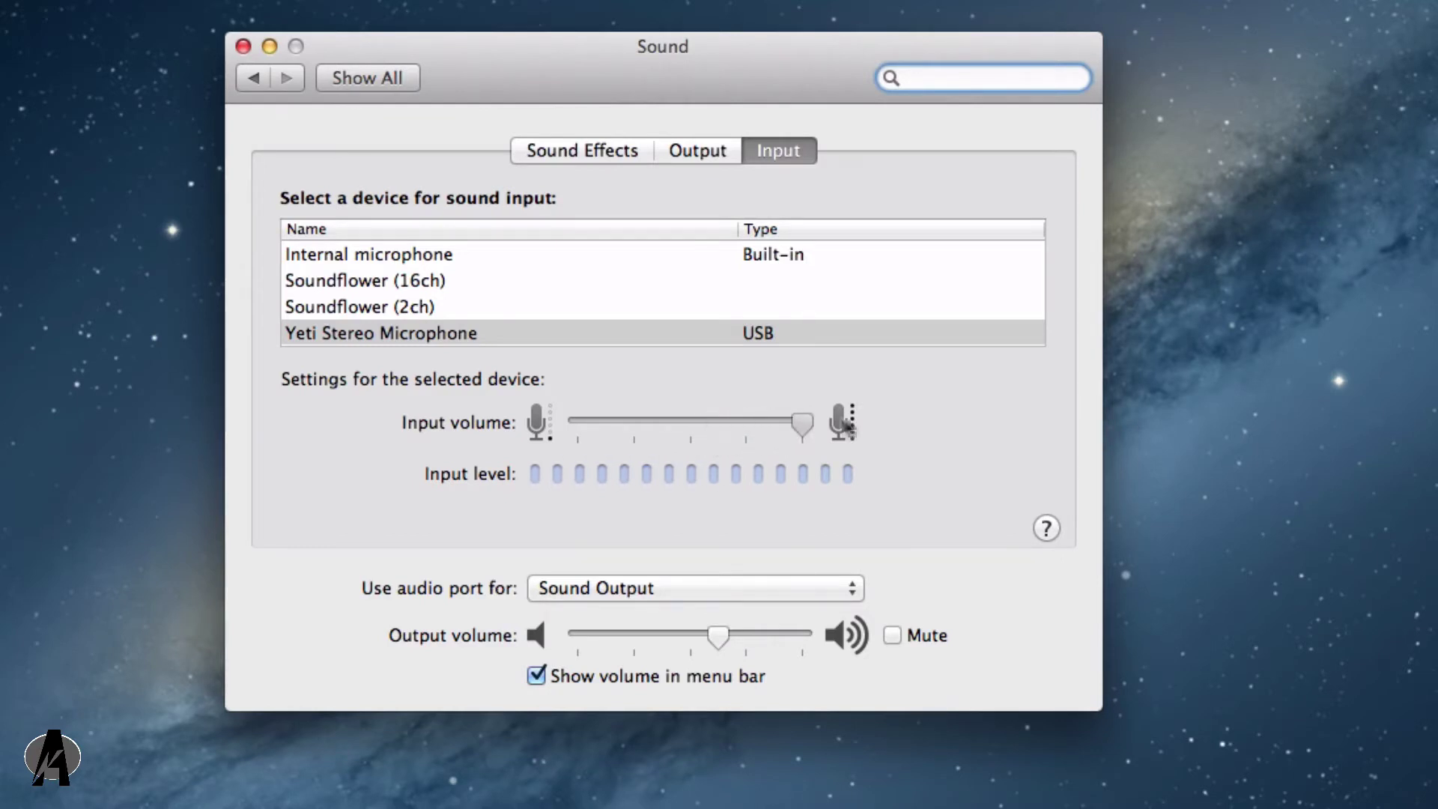
Check the 'Use audio port for' choices, keeping Sound Output, and test the output volume unchanged
click(597, 588)
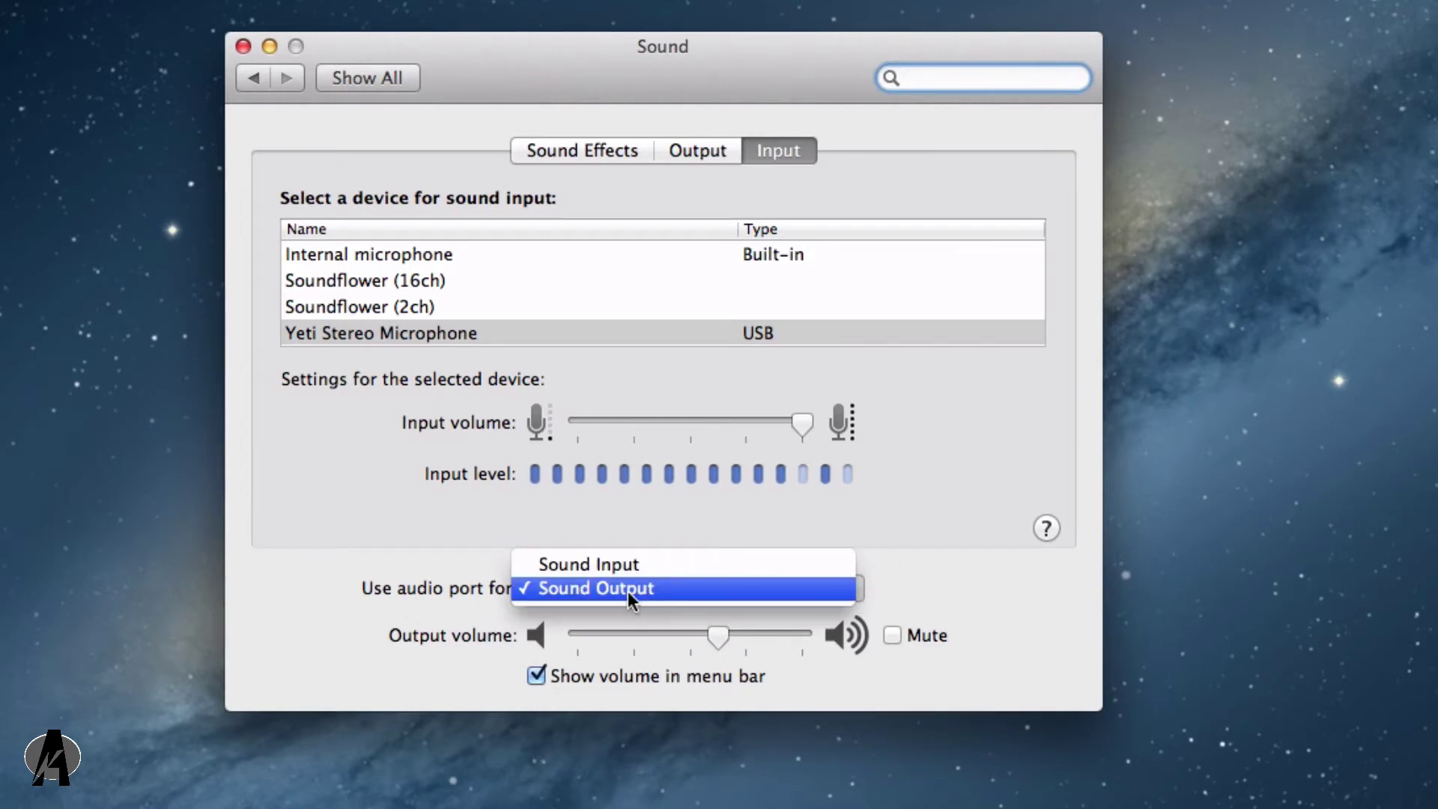
click(424, 596)
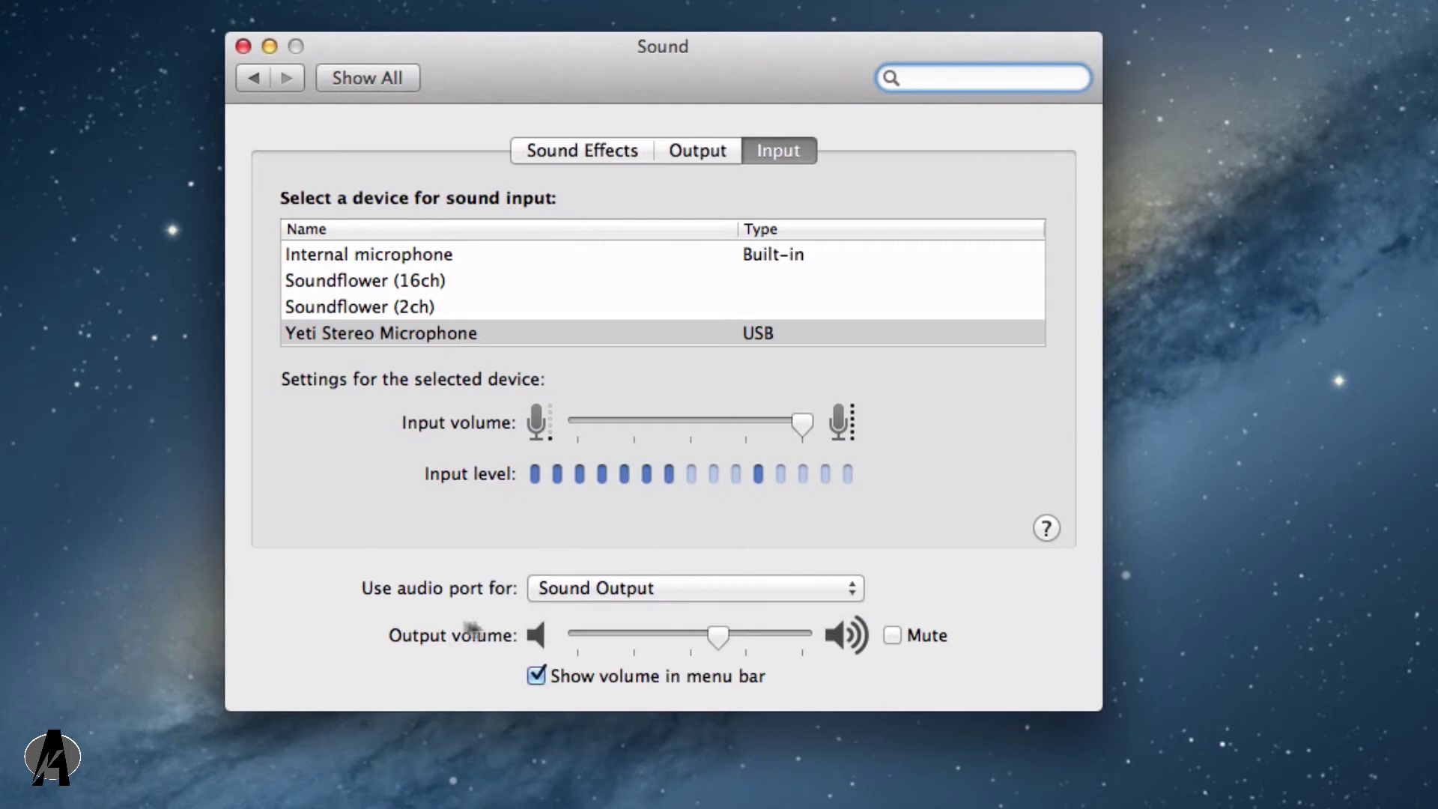
mouse_move(719, 641)
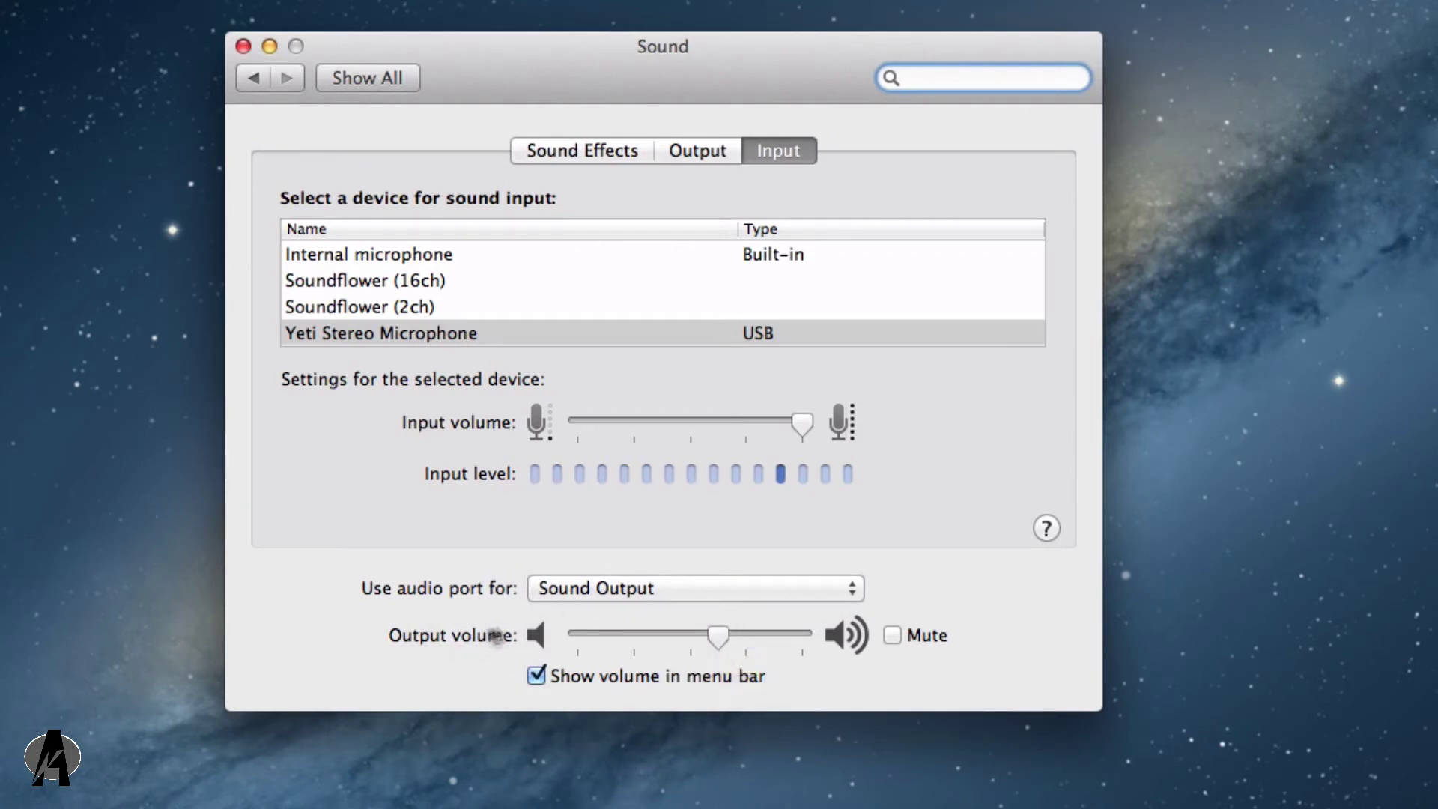
click(718, 636)
mouse_move(718, 637)
mouse_down()
mouse_move(752, 632)
mouse_move(720, 635)
mouse_up()
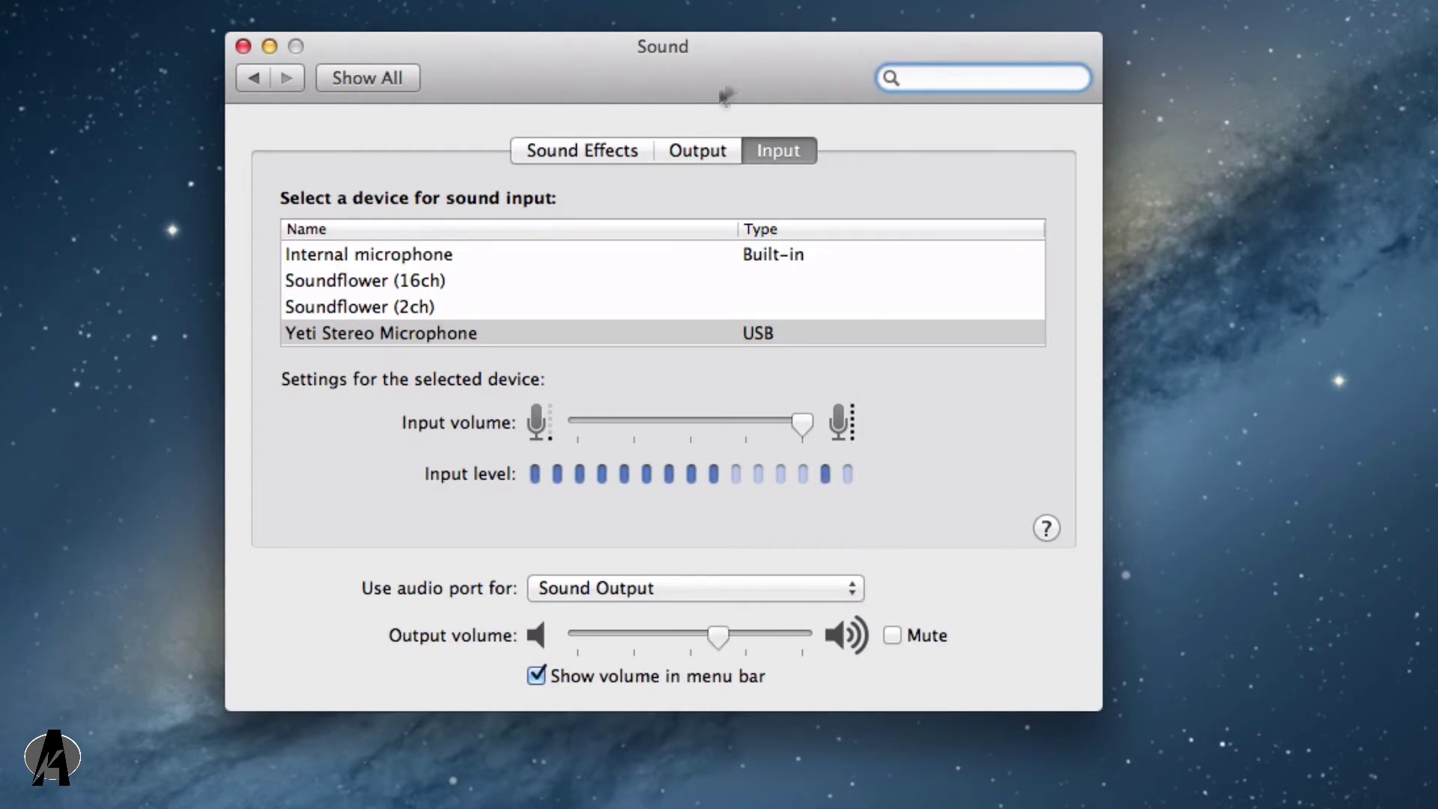
Review Output devices (Headphones, Soundflower, IPS235), keeping the audio port set to Sound Output
click(687, 152)
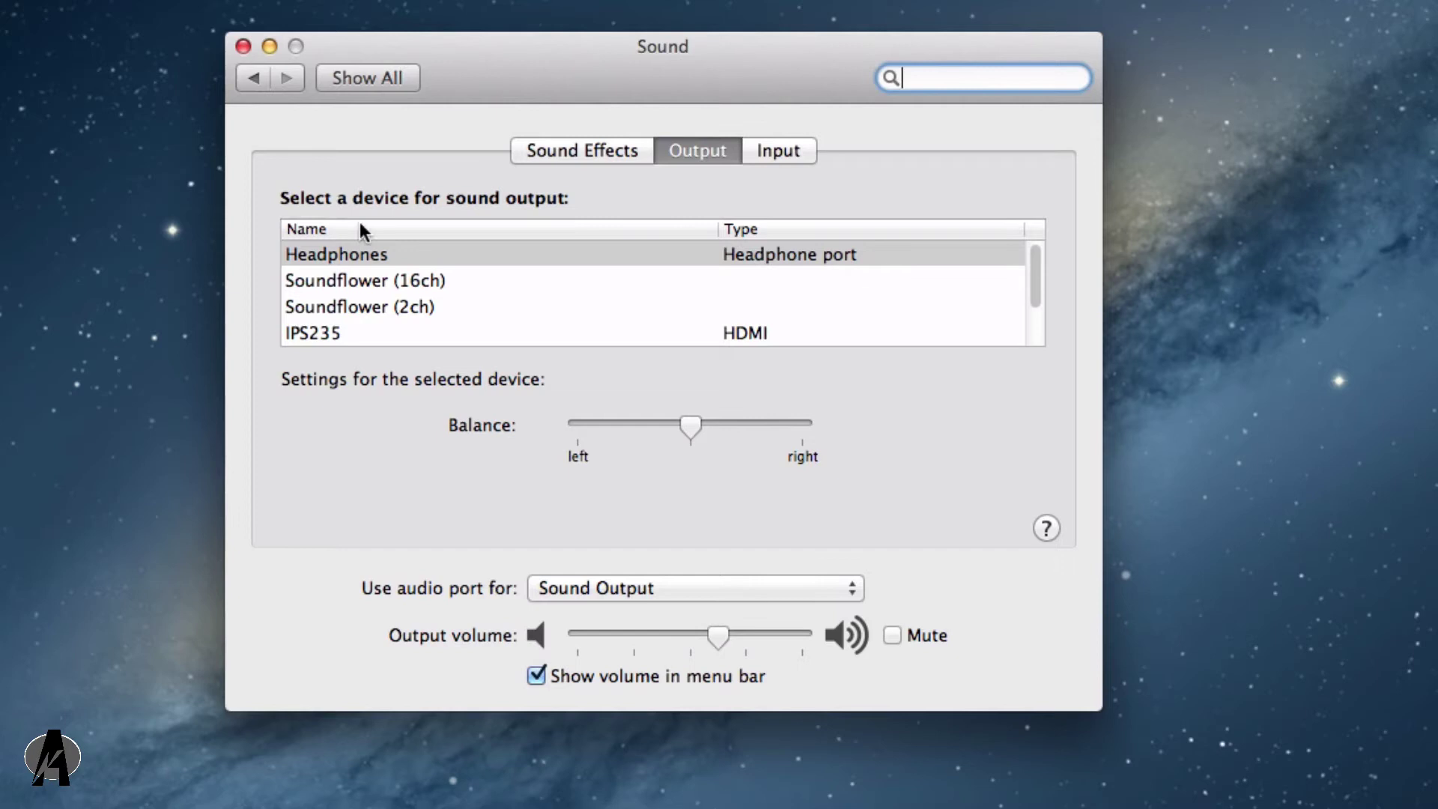
scroll(393, 253, down, 2)
scroll(407, 282, up, 2)
scroll(406, 281, down, 2)
scroll(423, 299, up, 2)
click(608, 591)
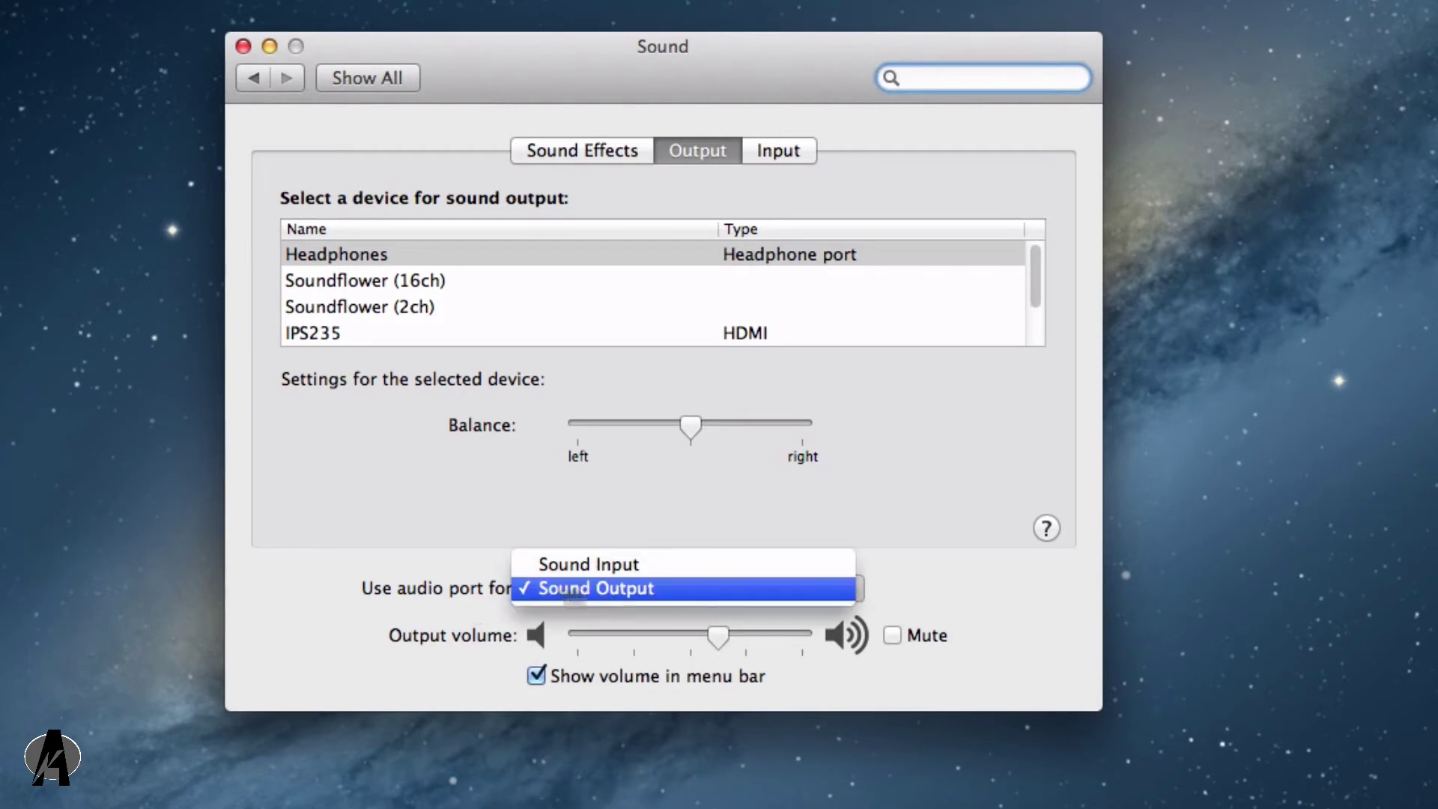
click(571, 590)
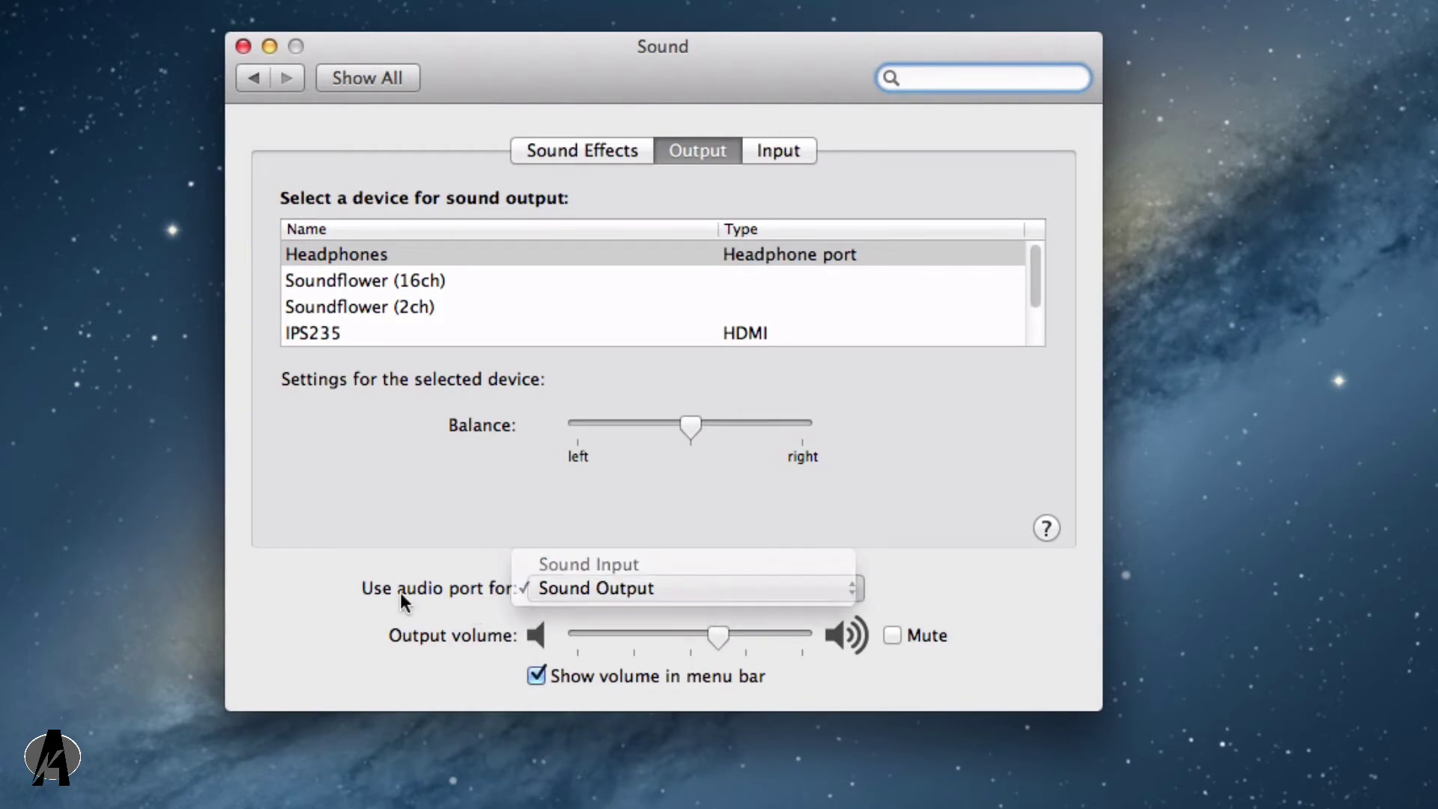
Switch to Sound Effects and select Funk in the alert sound list
click(581, 152)
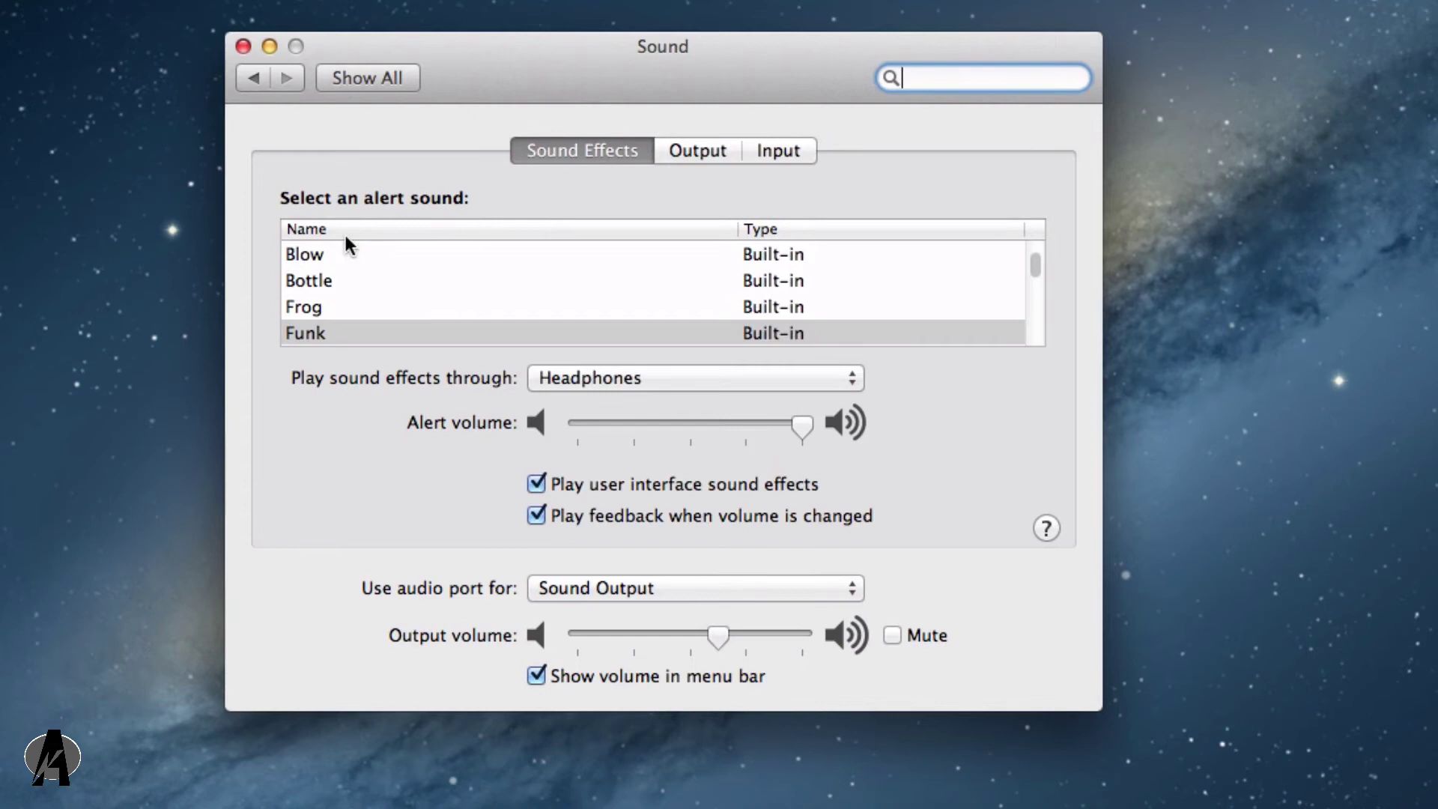
click(347, 324)
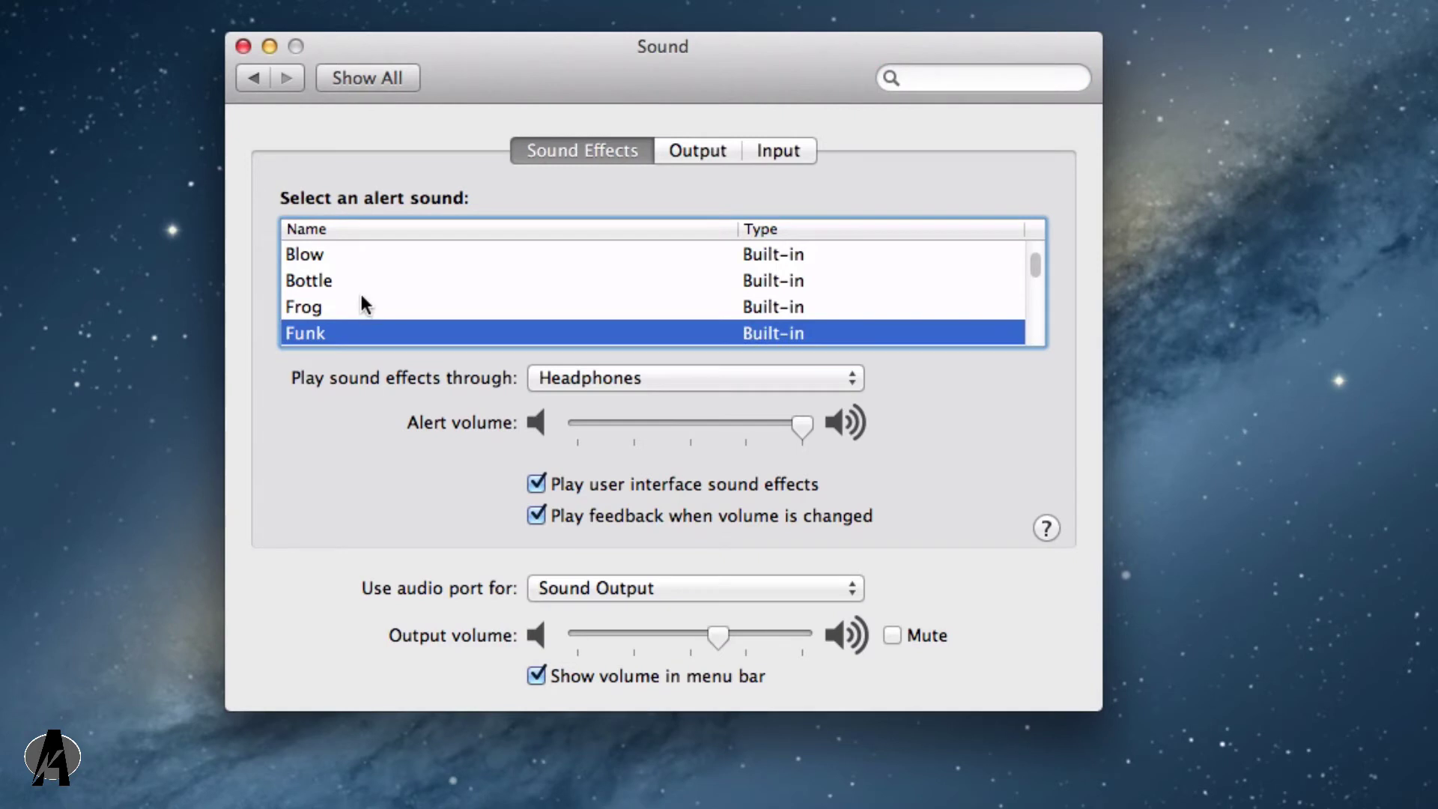
scroll(362, 295, down, 5)
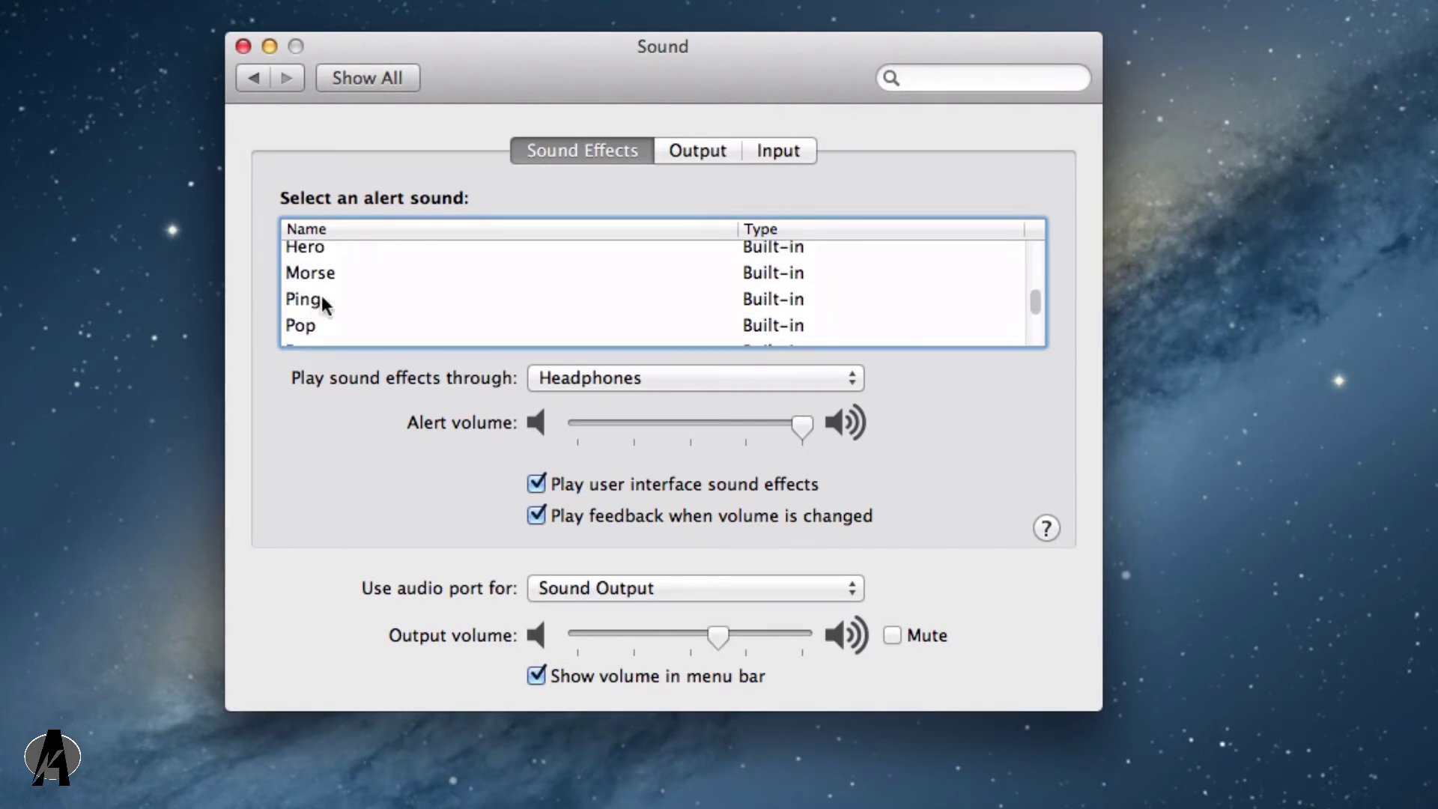
scroll(355, 278, up, 1)
Preview Glass, Hero, Morse and Ping alerts, then settle on Hero
click(338, 277)
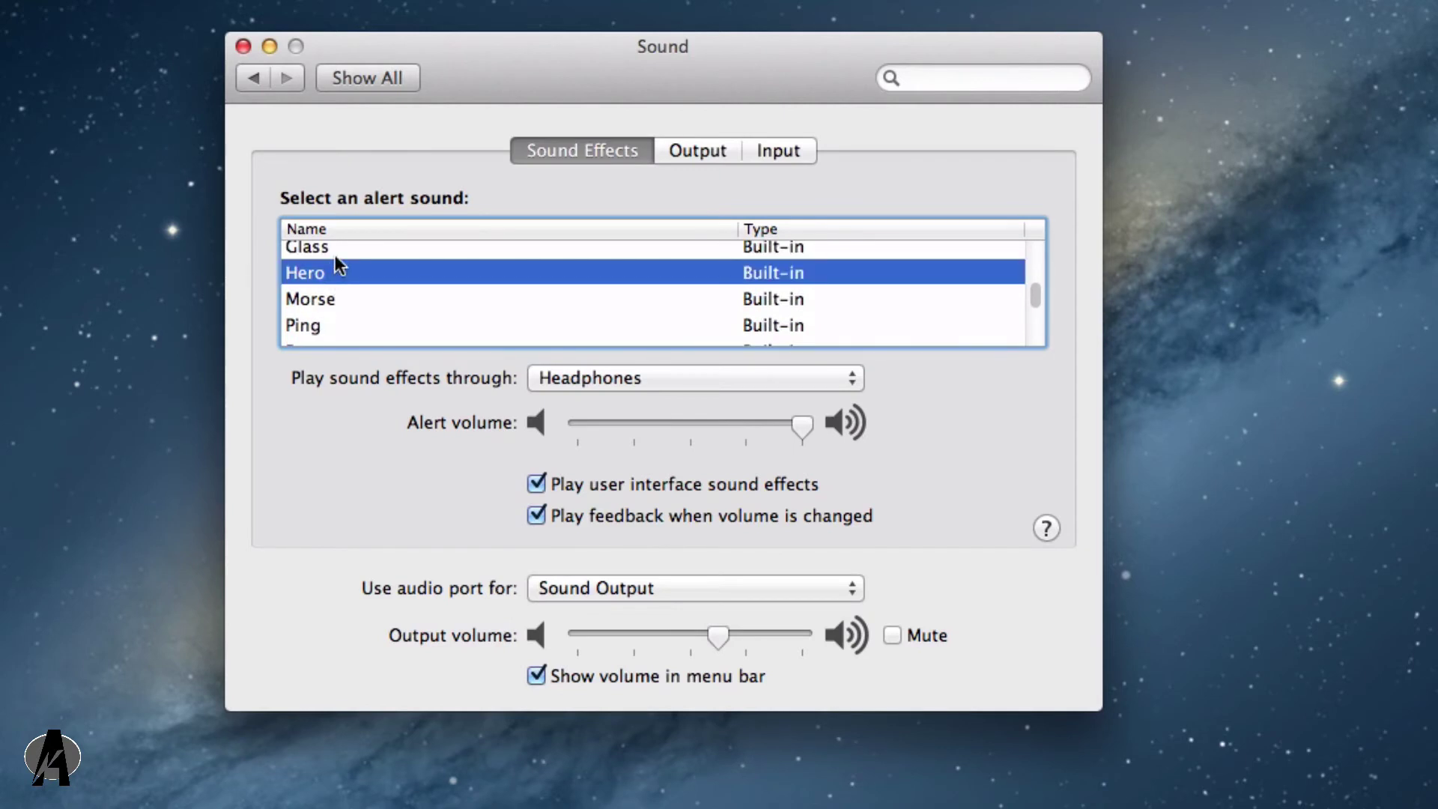
click(338, 250)
click(333, 283)
click(334, 305)
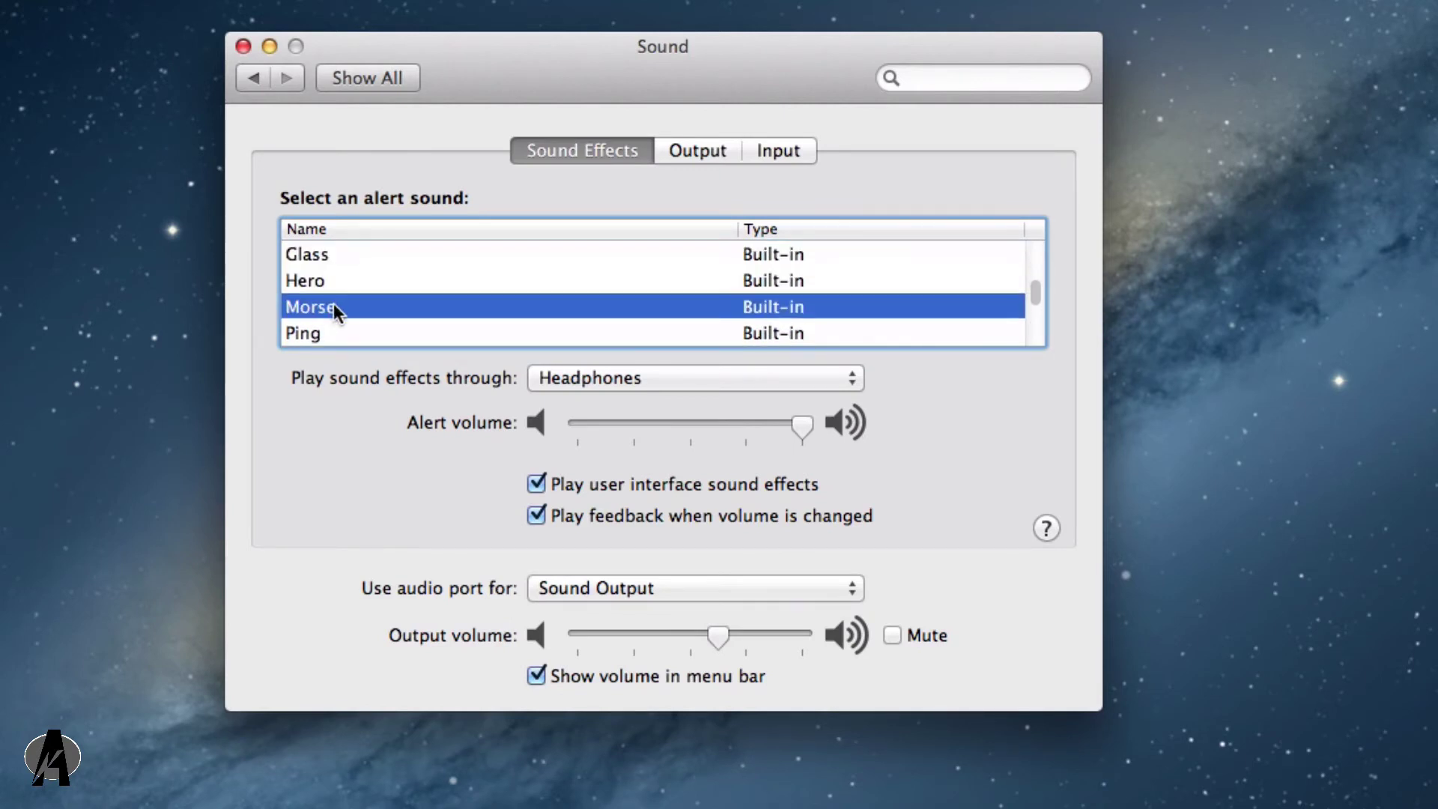
click(334, 329)
click(338, 282)
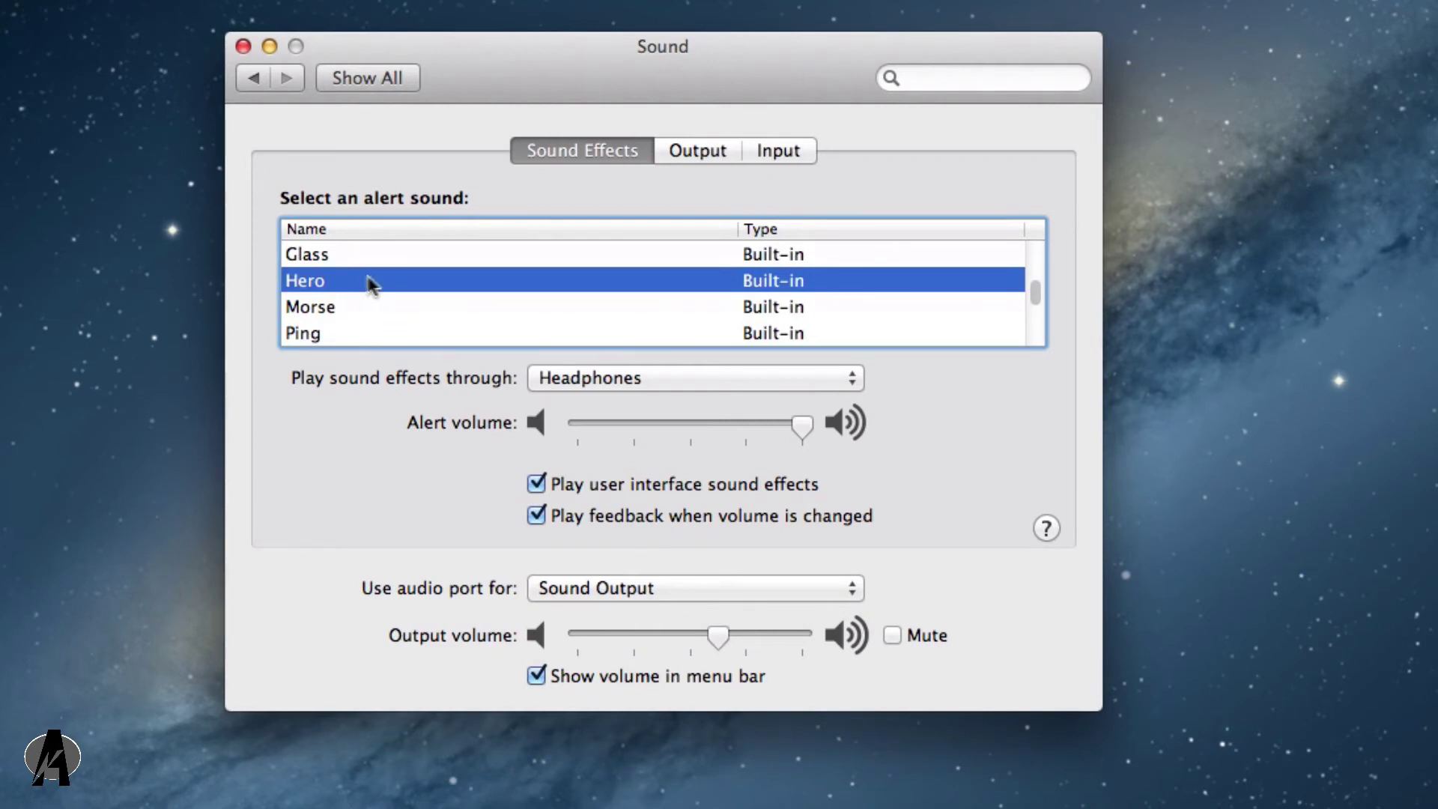
scroll(494, 280, up, 1)
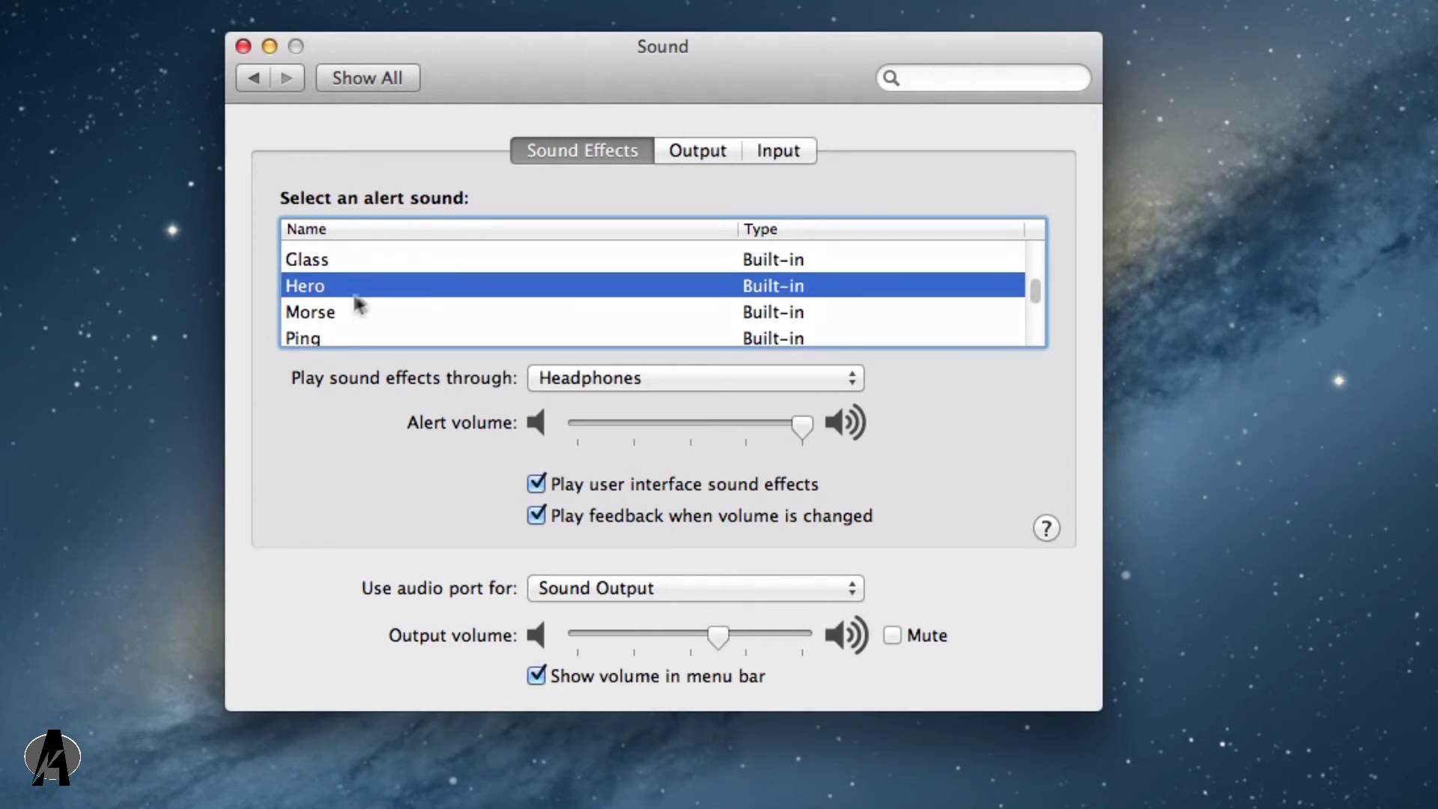
scroll(486, 304, down, 1)
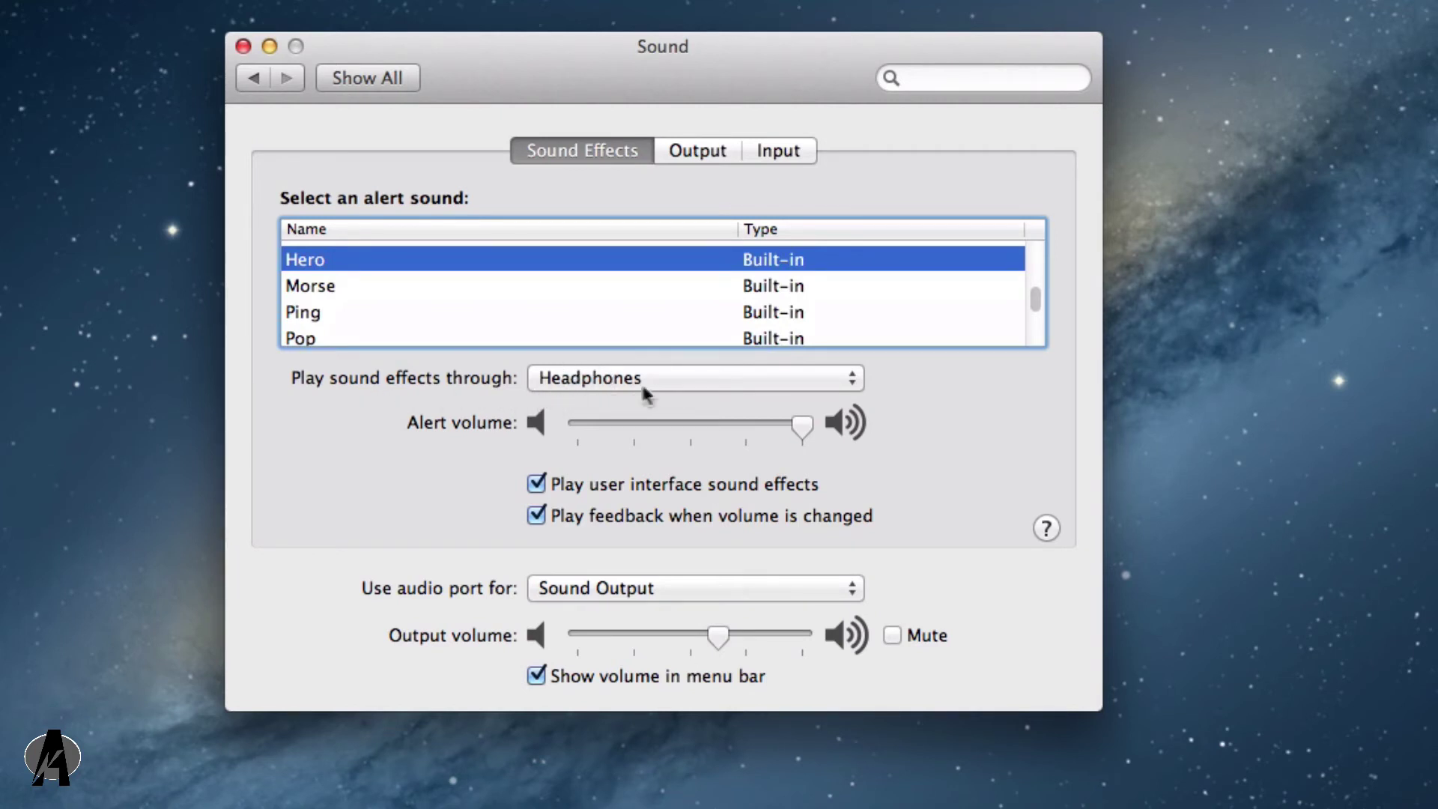
mouse_move(803, 426)
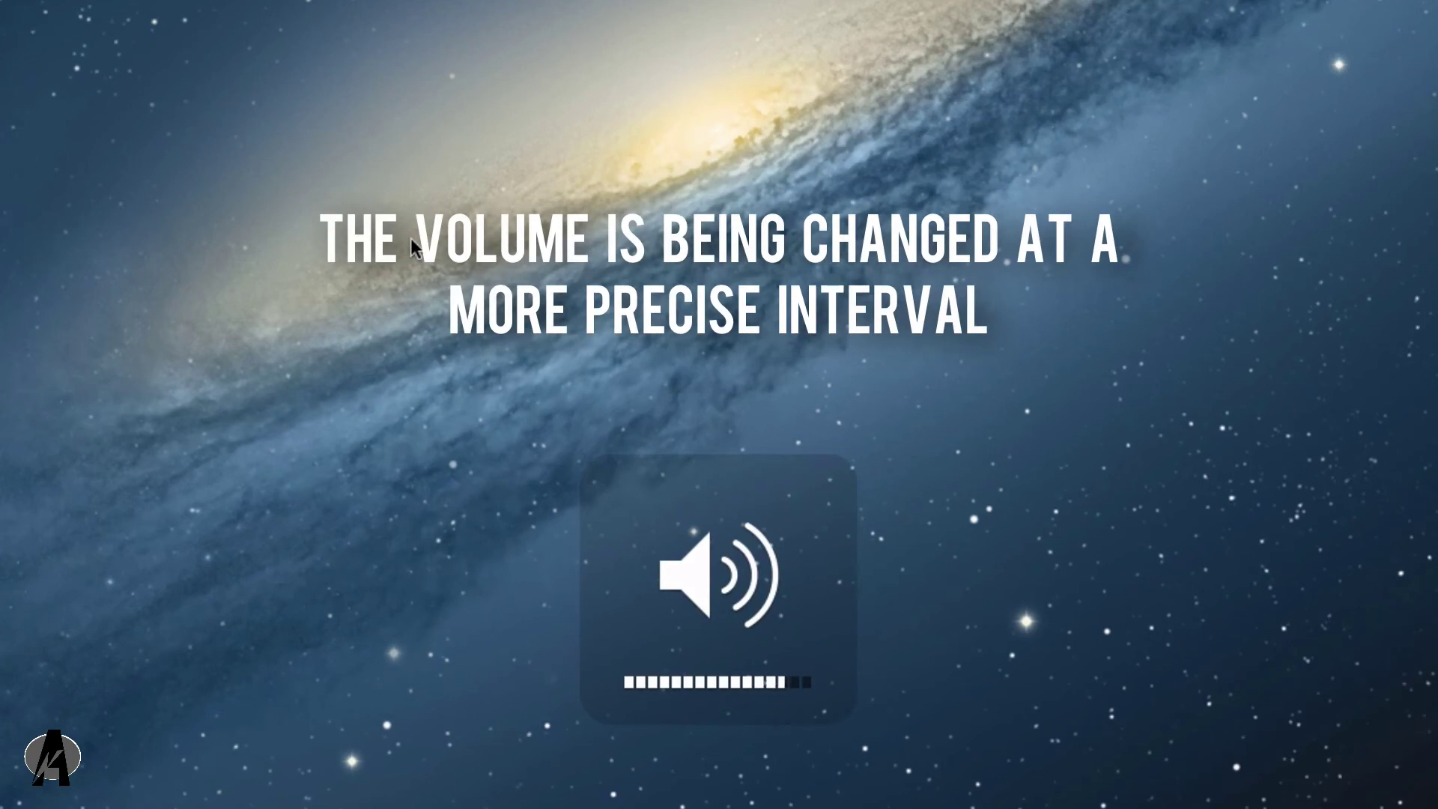
Adjust volume in quarter steps with Option+Shift volume keys, ending near three-quarters
key(shift+alt+XF86AudioLowerVolume)
key(shift+alt+XF86AudioLowerVolume)
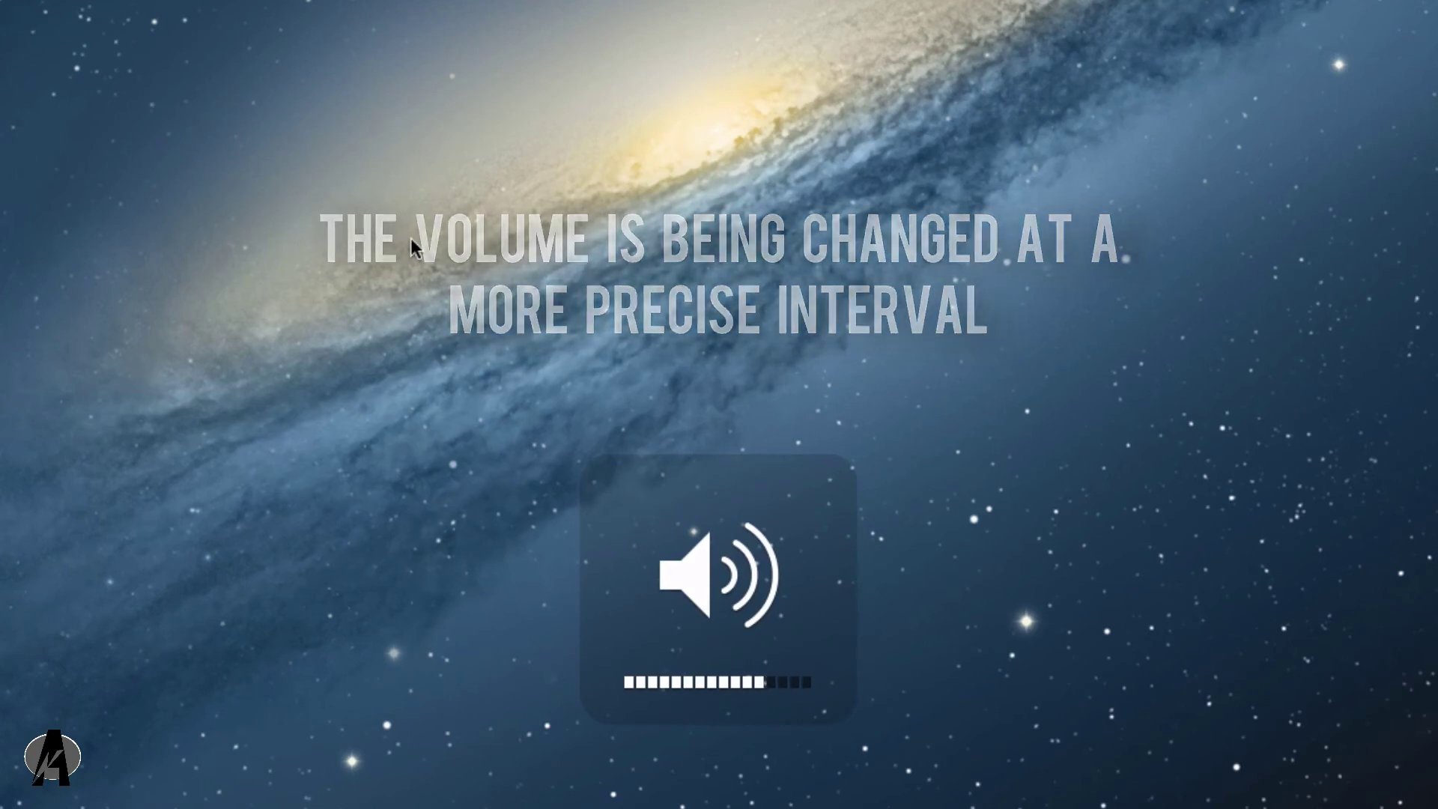
key(XF86AudioRaiseVolume)
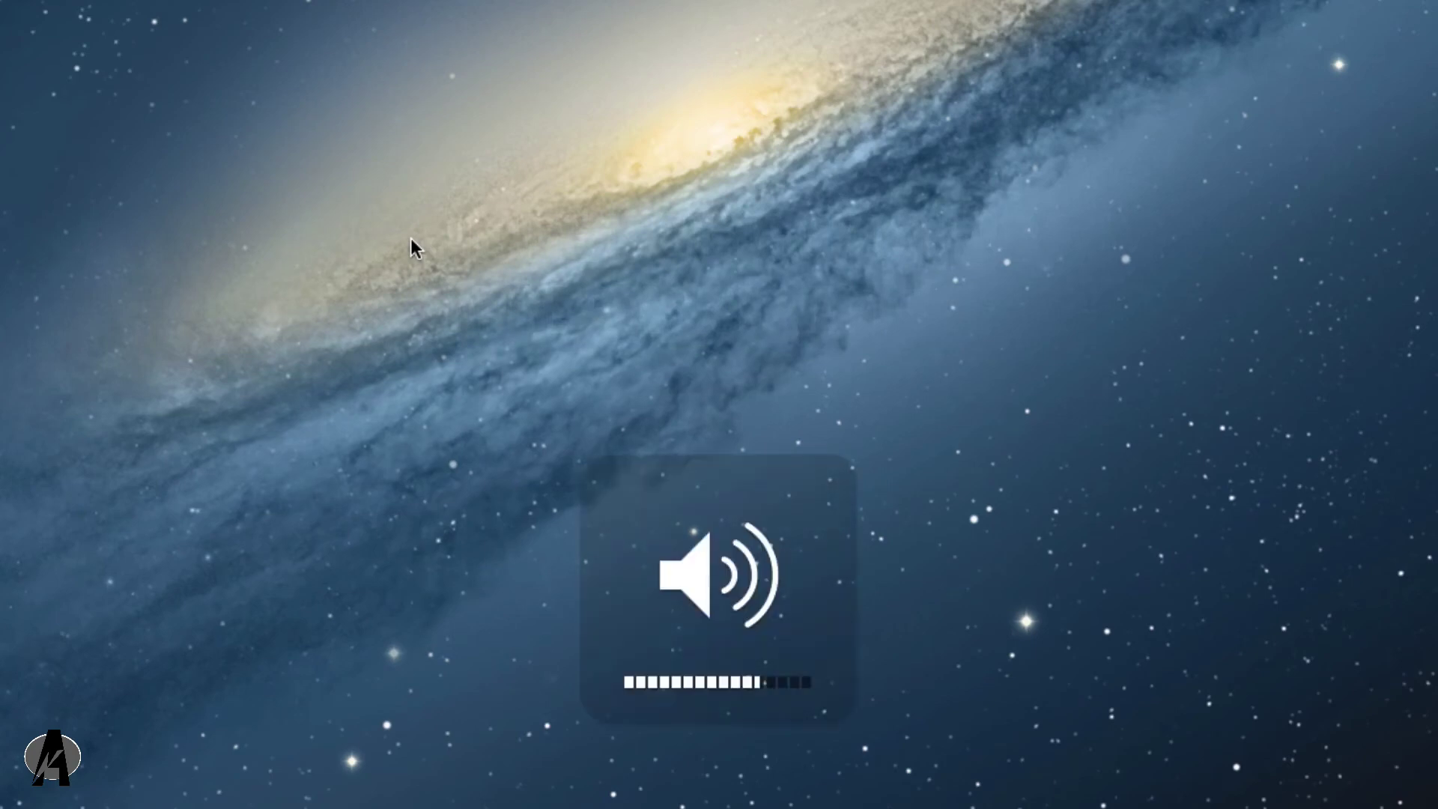
key(XF86AudioLowerVolume)
key(XF86AudioRaiseVolume)
key(XF86AudioRaiseVolume)
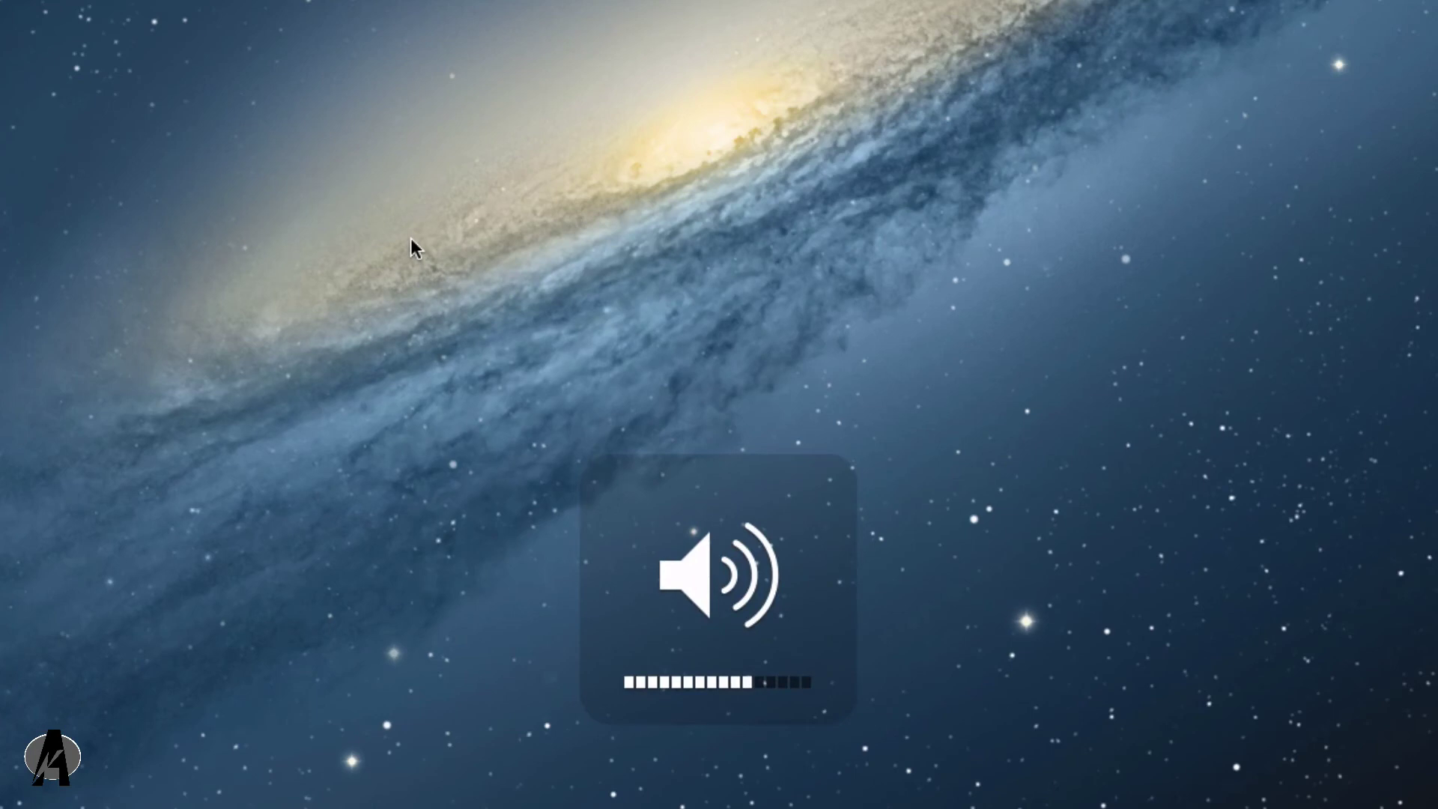